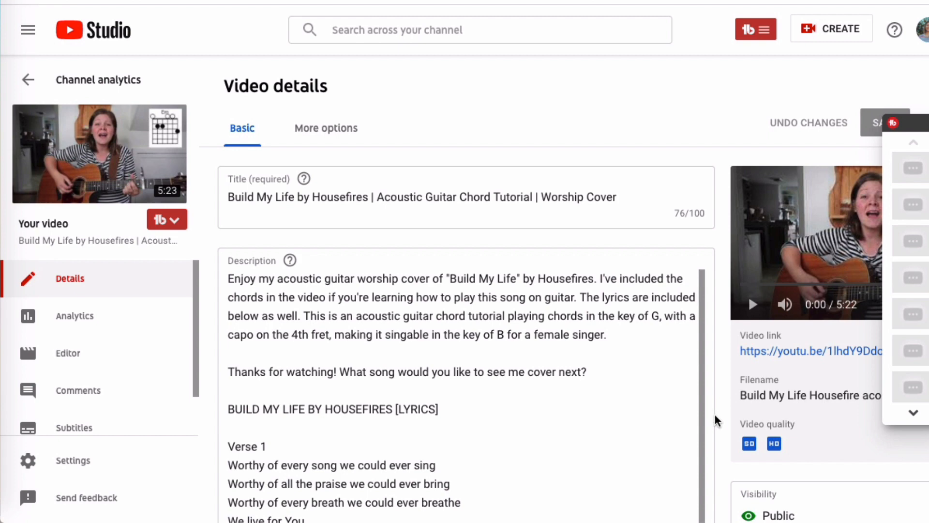
- Review the Build My Life video's details, including its description, thumbnail, audience setting and tags
right_click(713, 409)
key(Escape)
scroll(726, 435, down, 5)
scroll(726, 438, down, 8)
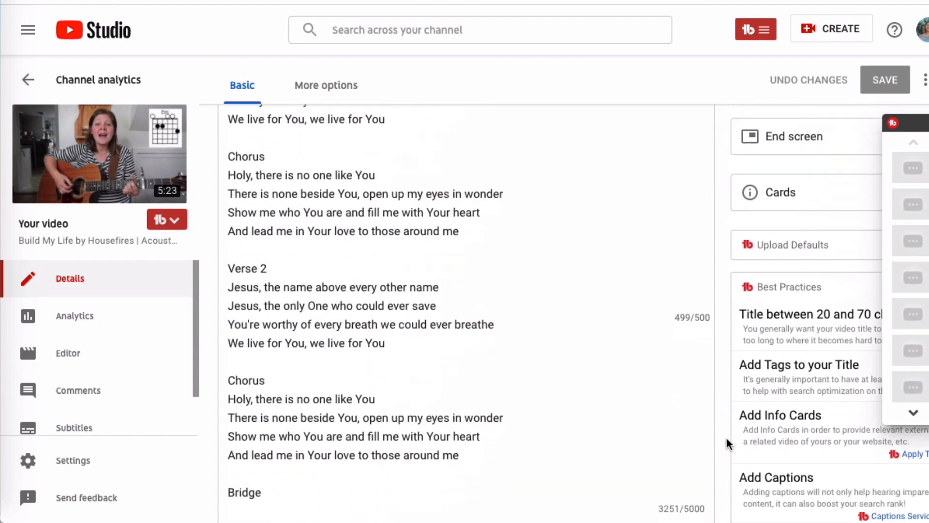
scroll(725, 436, down, 2)
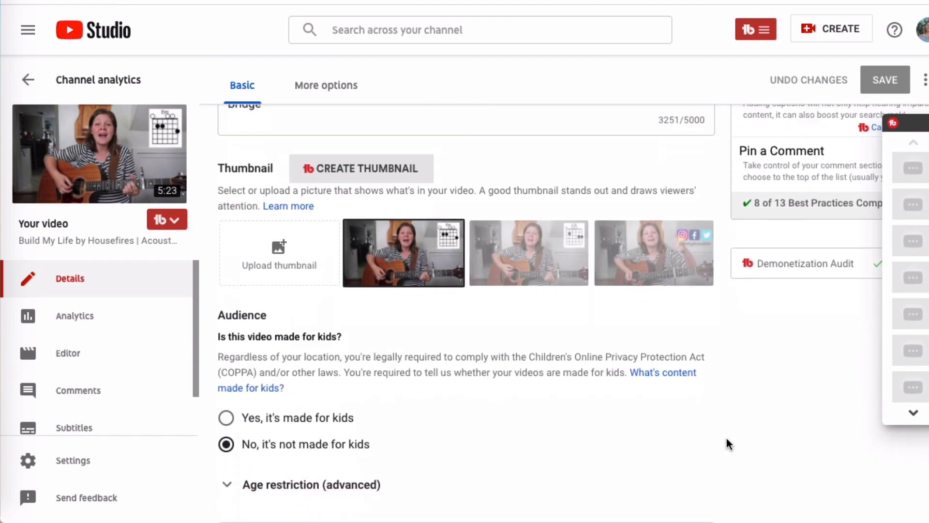
scroll(725, 435, down, 7)
scroll(725, 436, down, 1)
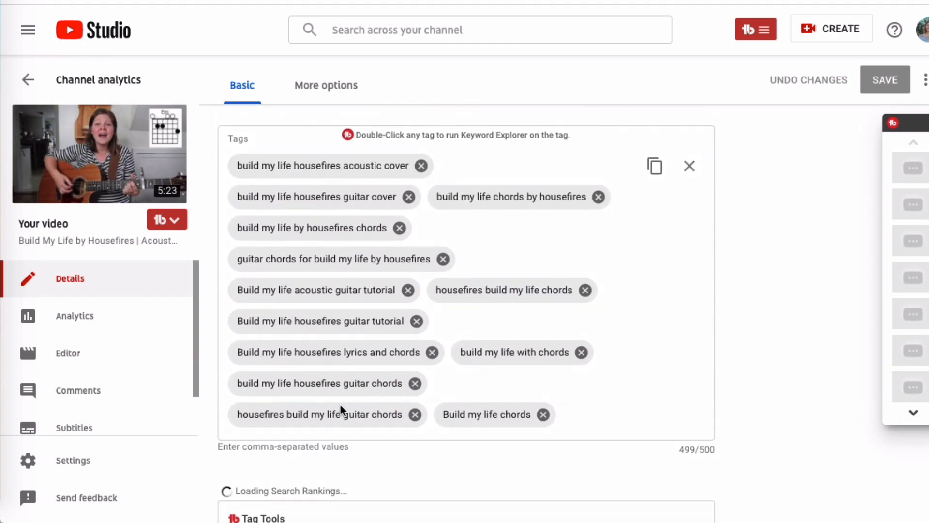
scroll(339, 403, down, 1)
scroll(340, 404, up, 2)
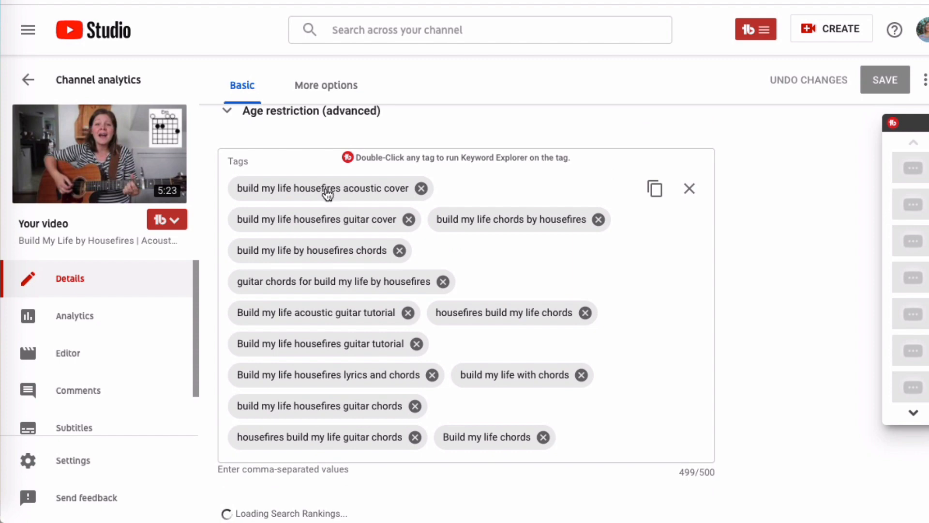
- Analyze the tag "build my life housefires acoustic cover" in Keyword Explorer, checking its weighted score and related web and video searches
double_click(327, 190)
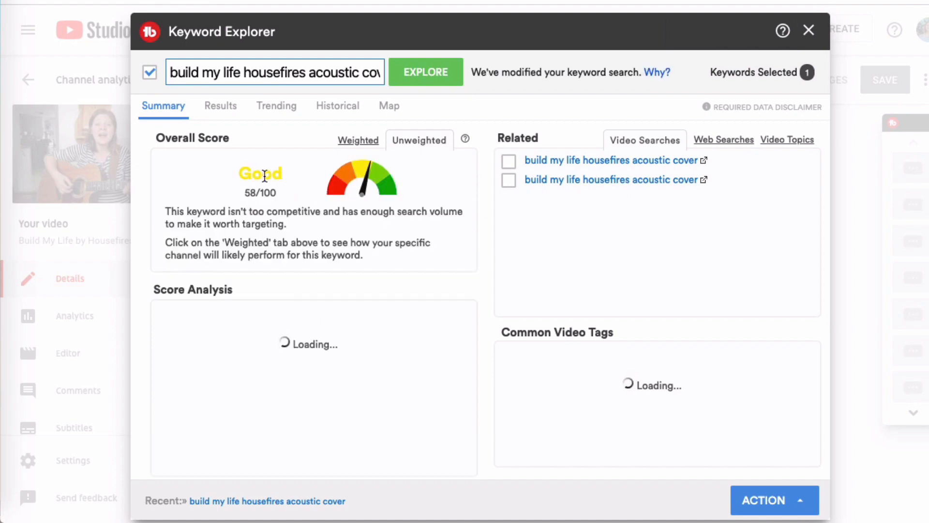
click(358, 140)
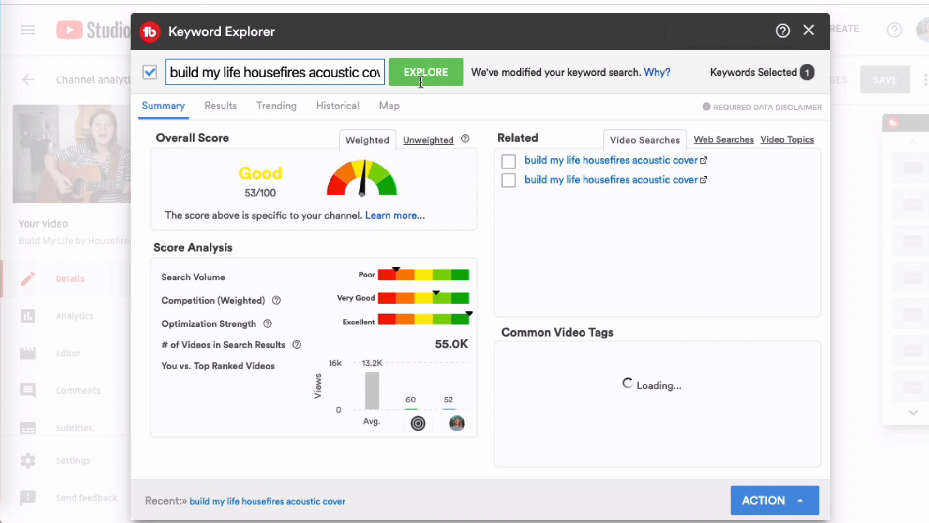
drag(313, 71, 380, 72)
click(311, 72)
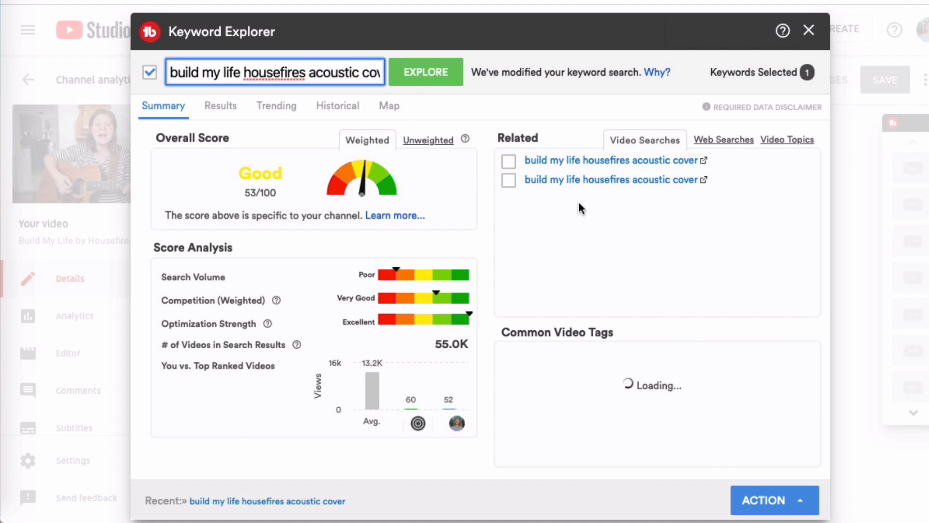
click(709, 140)
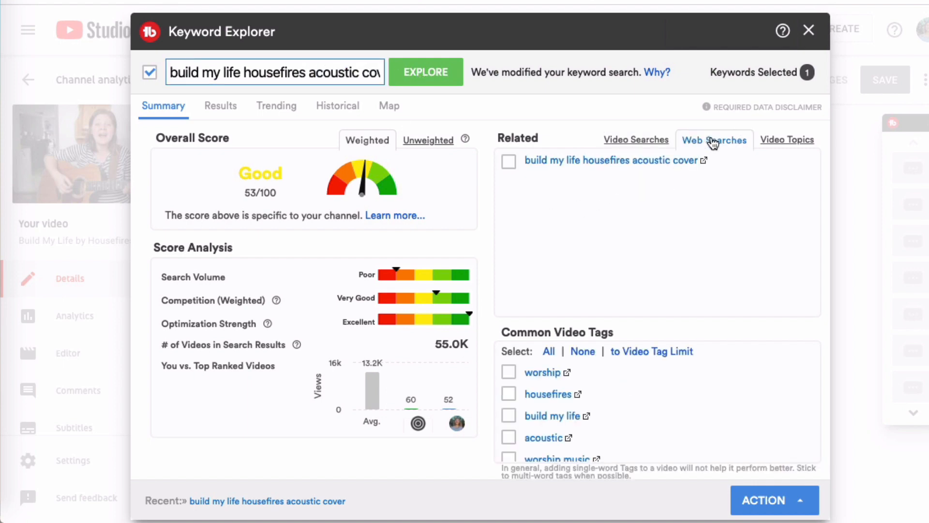
click(645, 140)
- Explore the keyword "build my life housefires acoustic guitar cover" by adding "guitar" before "cover"
click(365, 71)
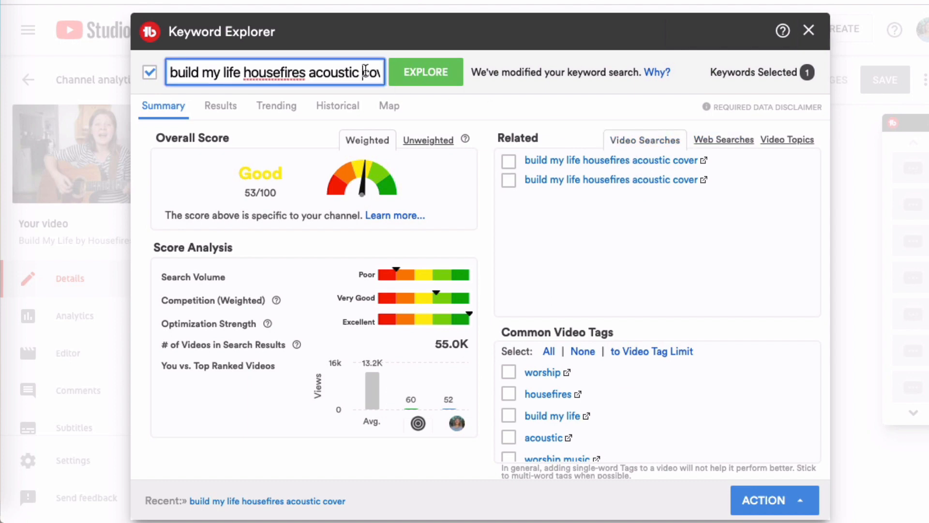
double_click(365, 71)
text(guitar)
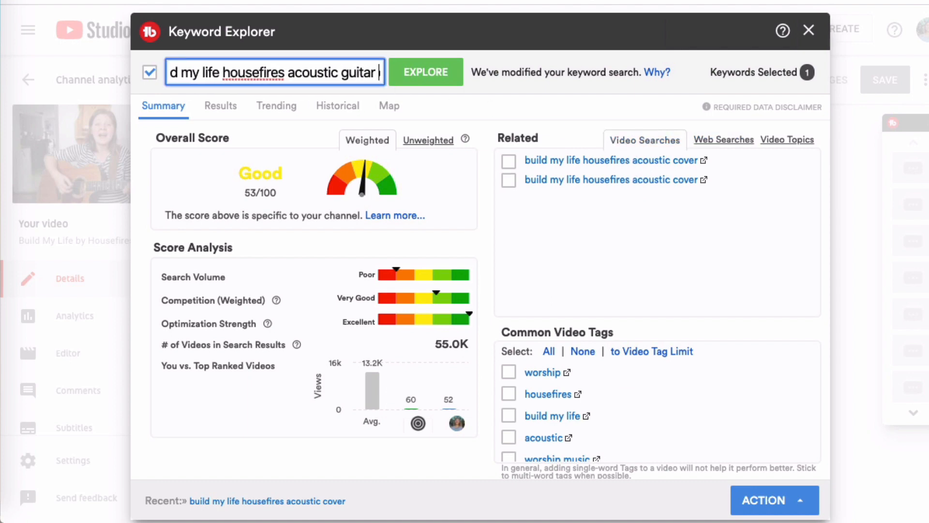
key(Return)
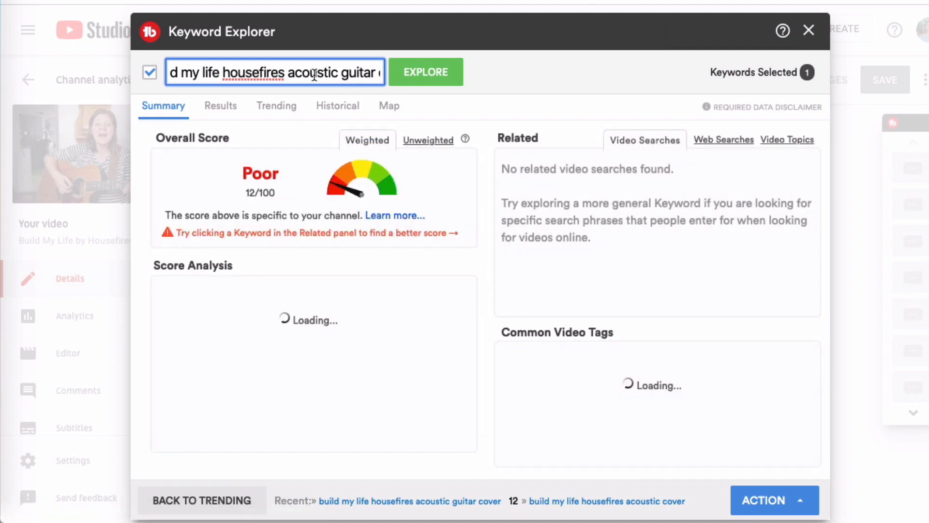
- Replace "acoustic" with "worship" and explore the keyword "build my life housefires worship guitar cover"
double_click(342, 72)
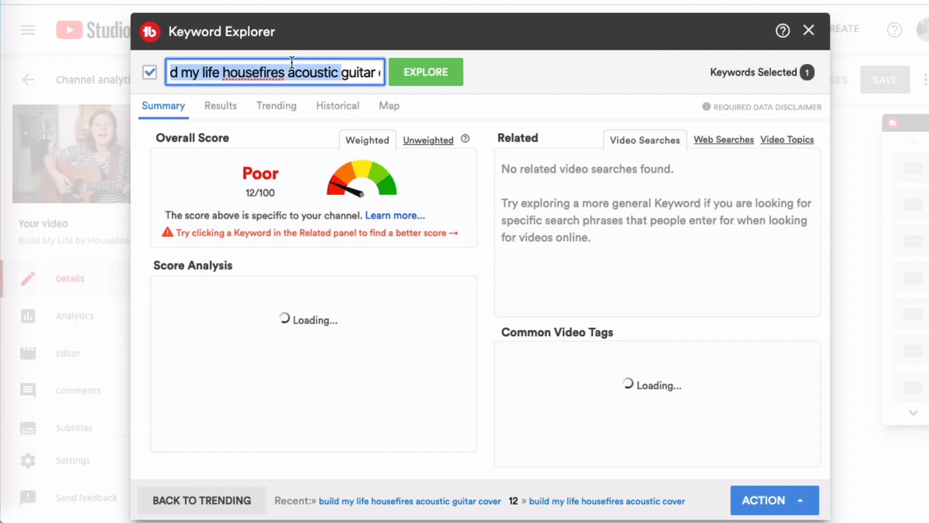
key(BackSpace)
text(worship)
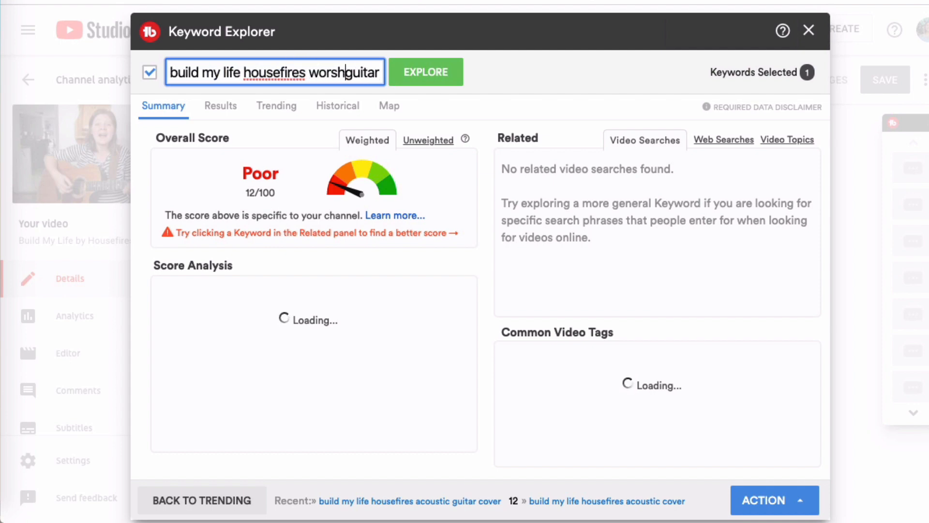
key(Return)
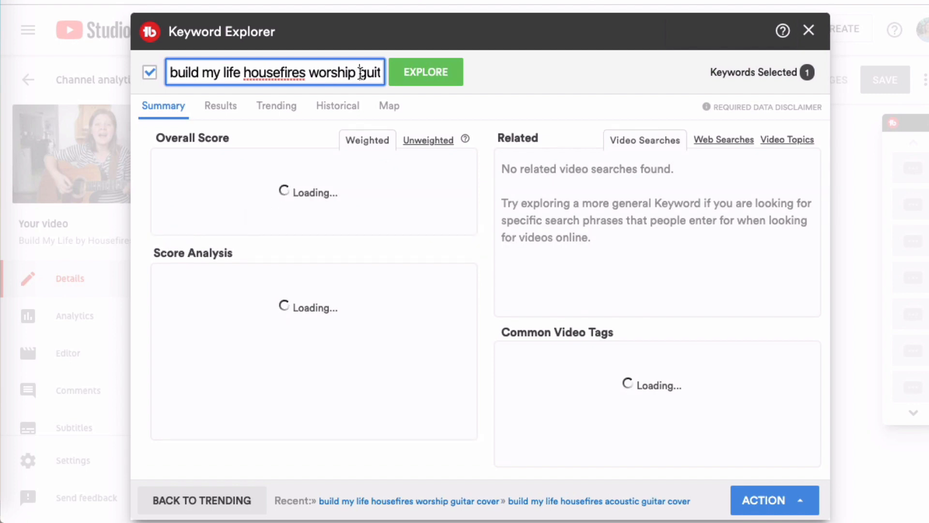
- Remove "guitar" from the phrase and explore the keyword "build my life housefires worship cover"
mouse_move(361, 74)
mouse_down()
mouse_move(383, 73)
mouse_move(347, 74)
mouse_up()
key(BackSpace)
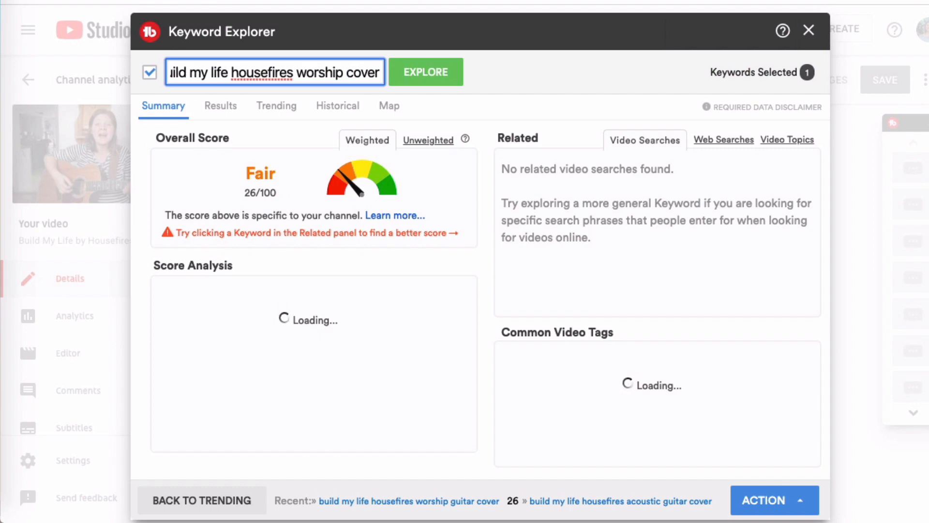
key(Return)
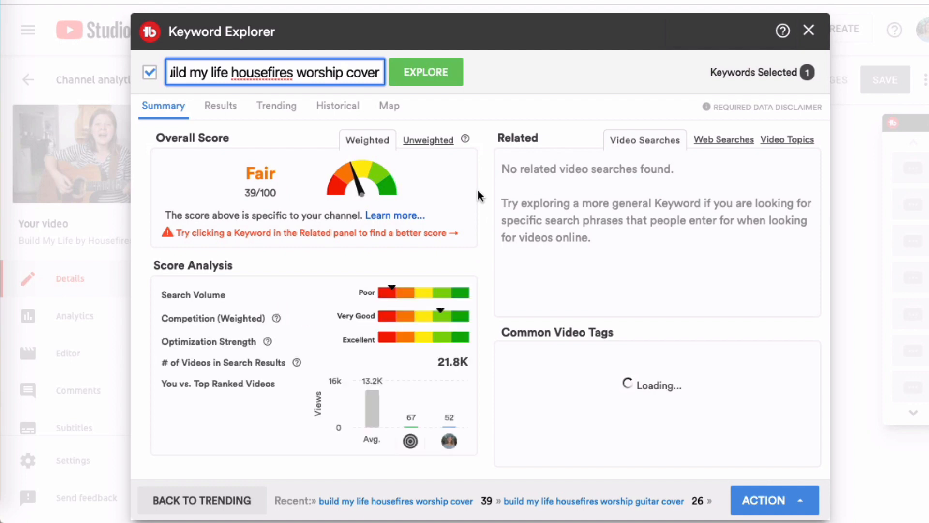
- View the actions available for the selected keyword, close Keyword Explorer and return to the video's tags
click(799, 501)
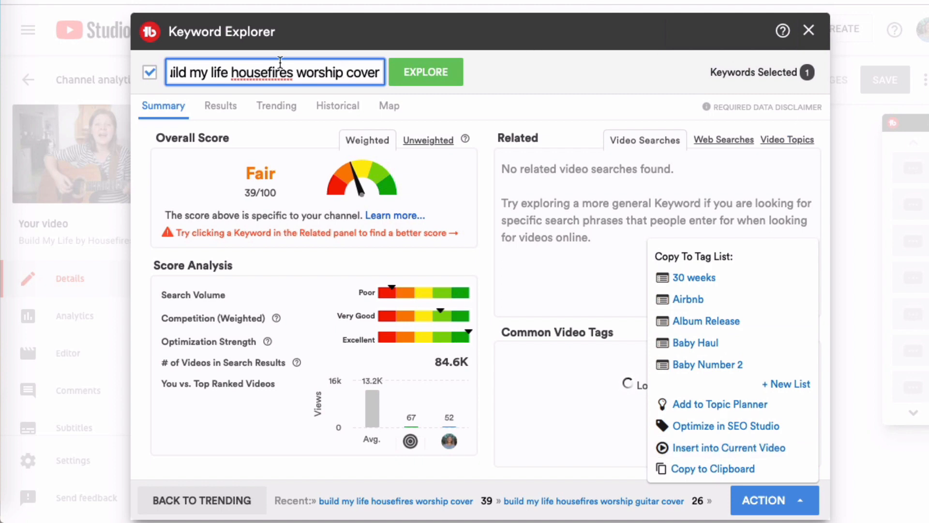
click(809, 35)
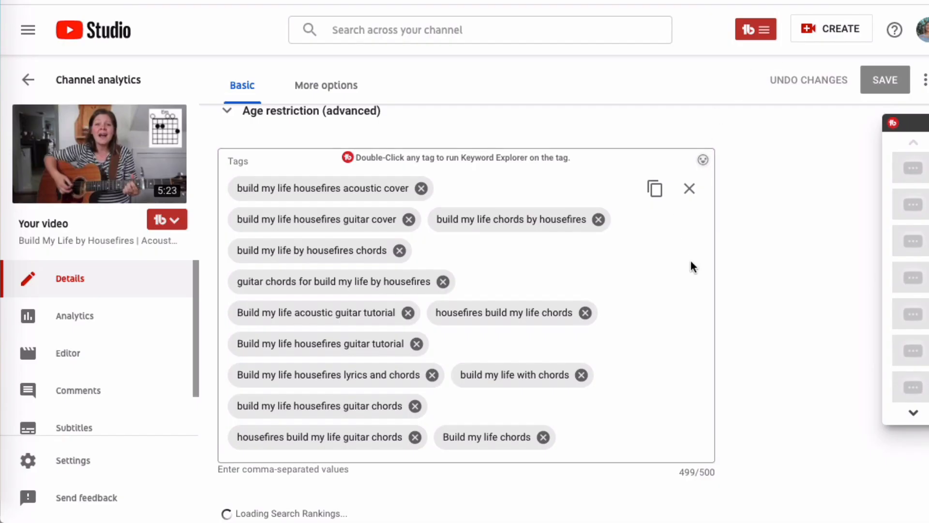
scroll(731, 348, down, 2)
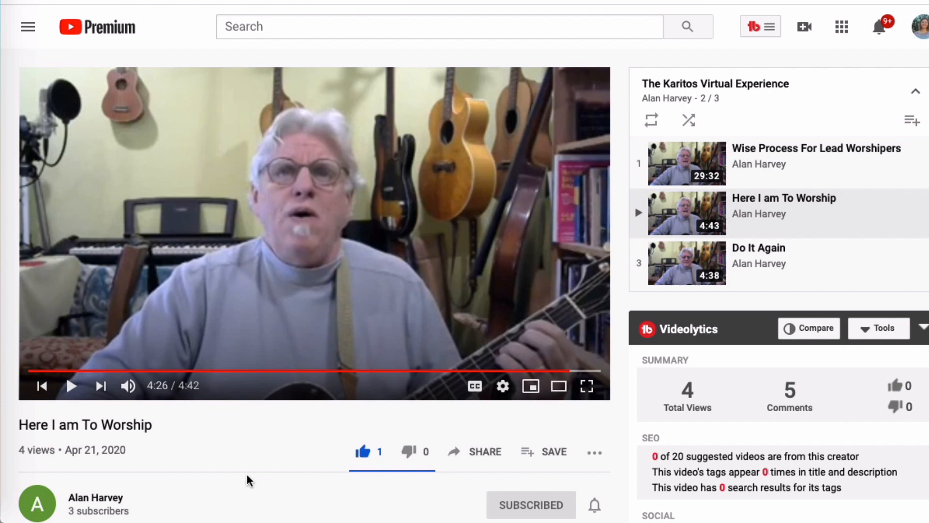
- Review the description and Videolytics of the "Here I am To Worship" video, and browse its sharing destinations
scroll(255, 455, down, 5)
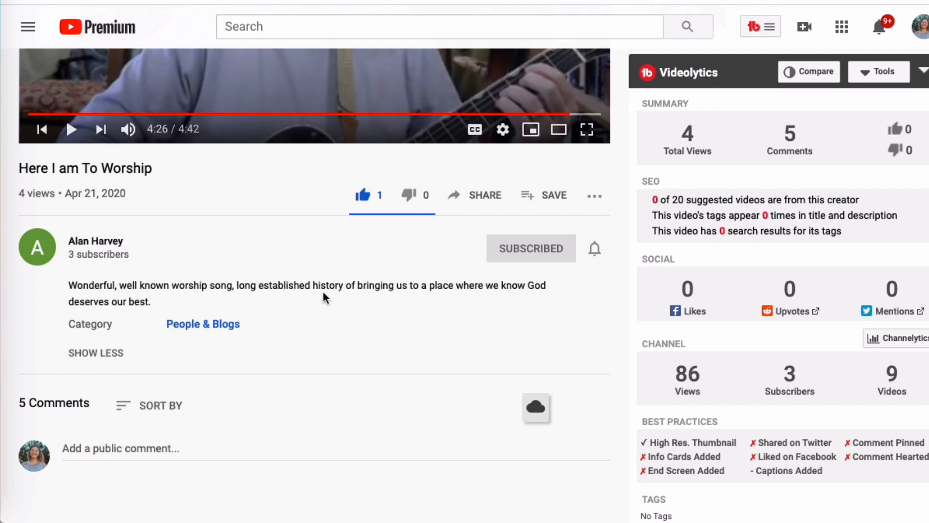
scroll(354, 337, up, 5)
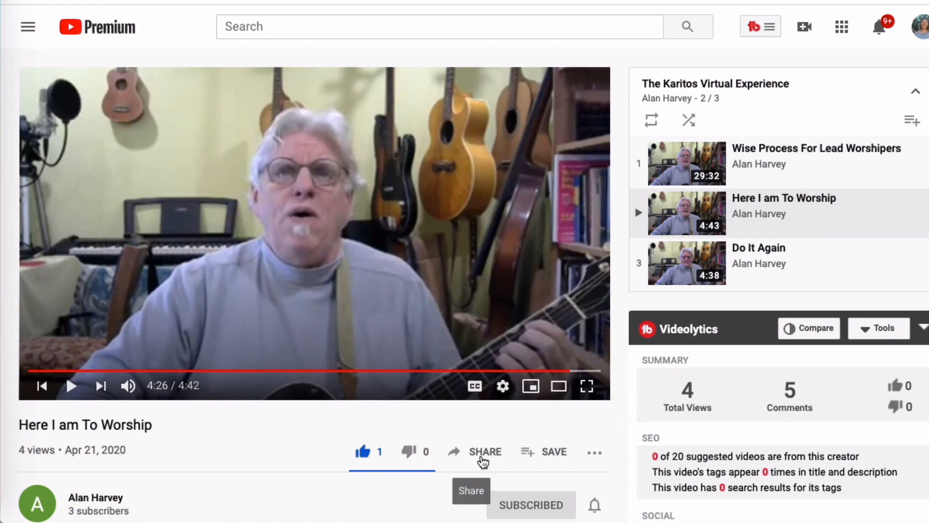
click(481, 457)
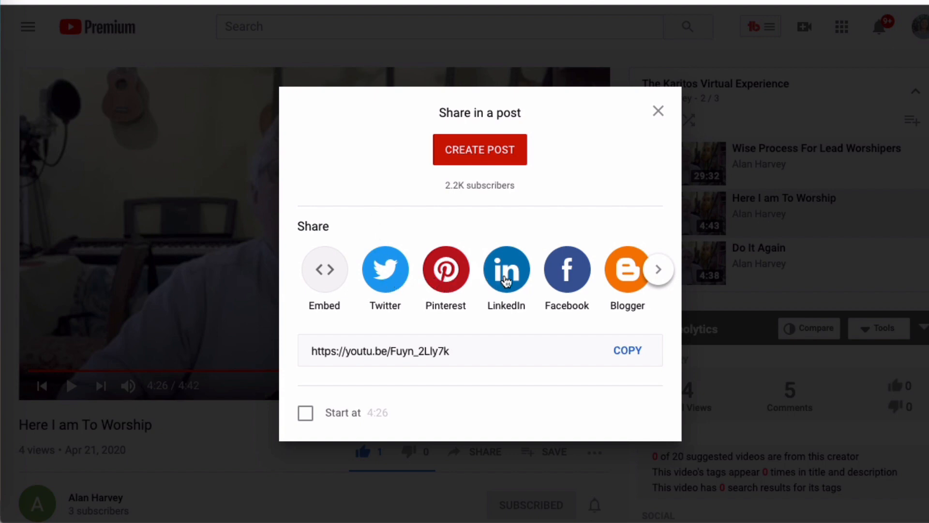
click(659, 274)
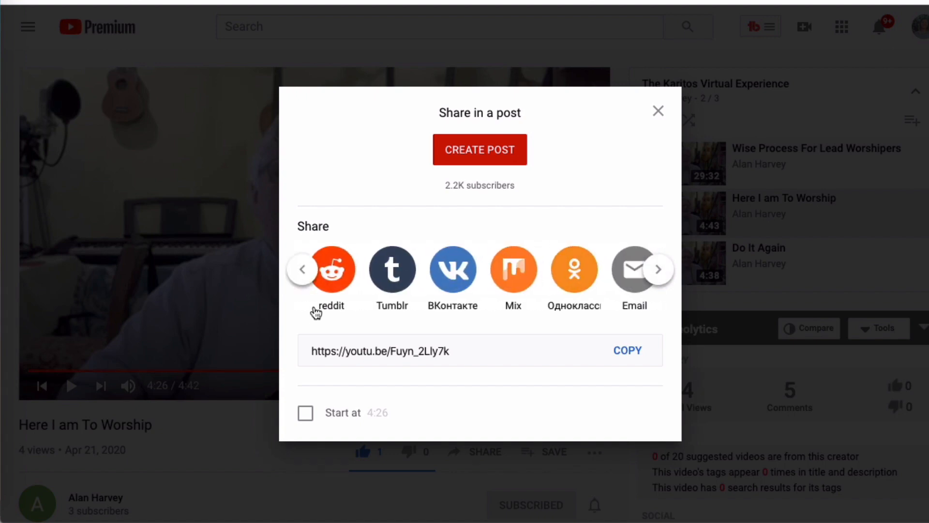
click(304, 270)
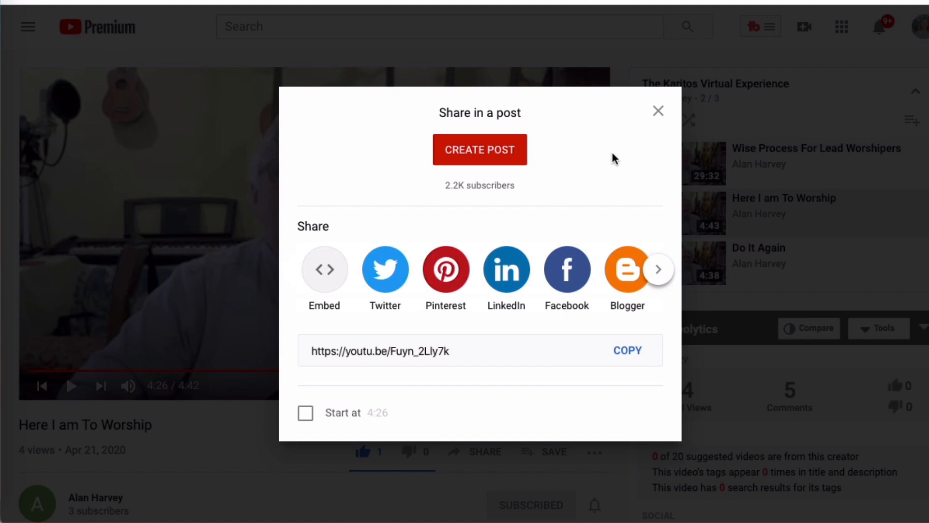
click(659, 111)
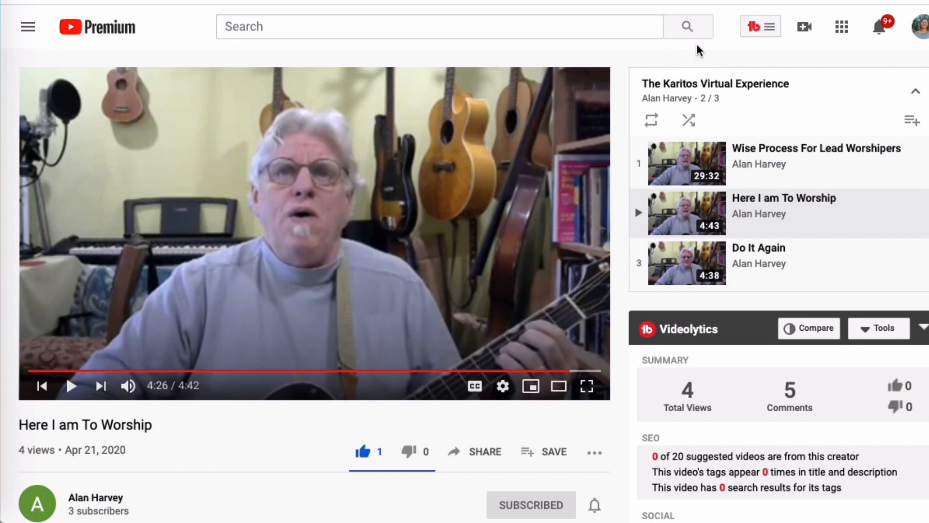
- Open the TubeBuddy extension's menu of tools
click(770, 34)
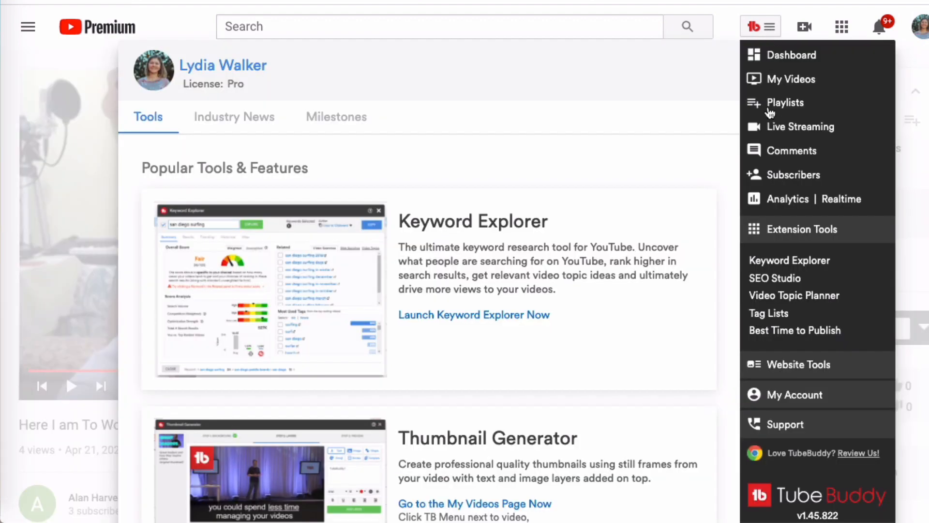